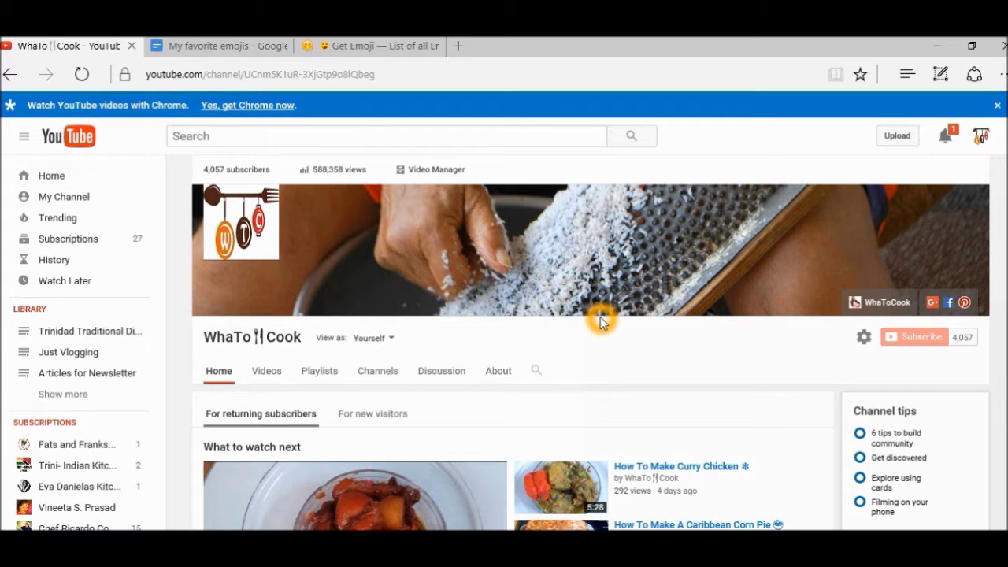
- Bring up the full getemoji.com emoji list in its browser tab
{"action": "left_click", "coordinate": [490, 360]}
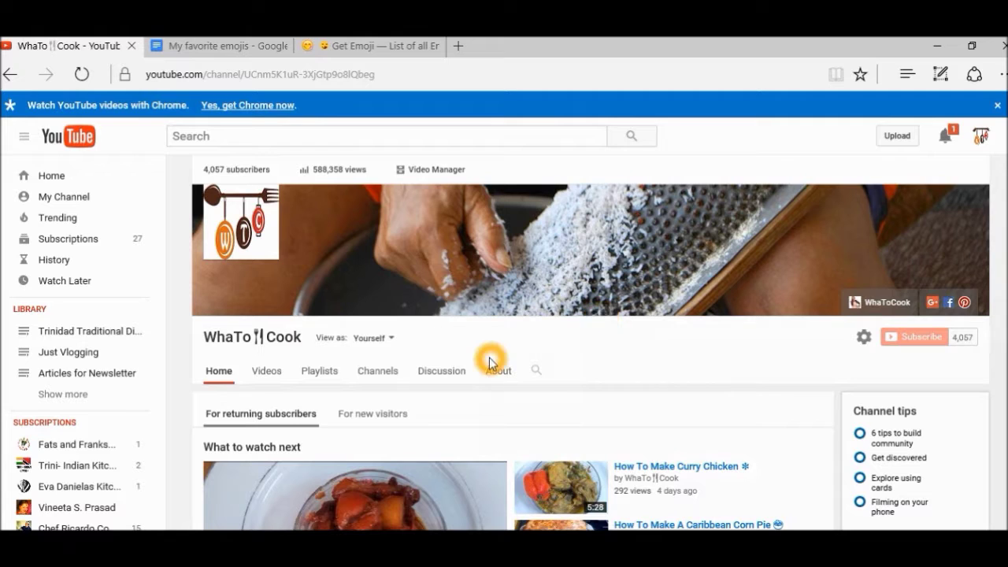
{"action": "left_click", "coordinate": [494, 372]}
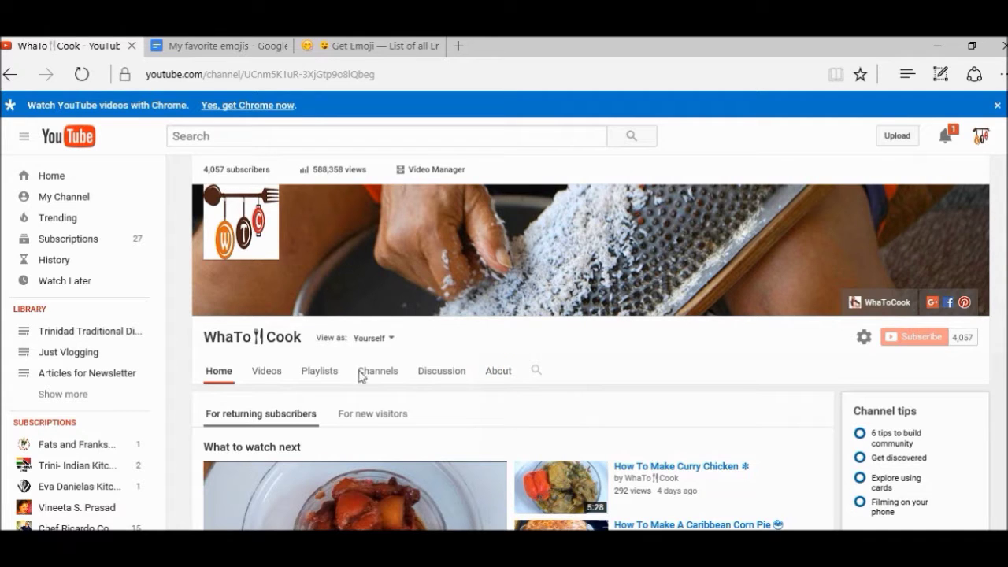
{"action": "left_click", "coordinate": [256, 340]}
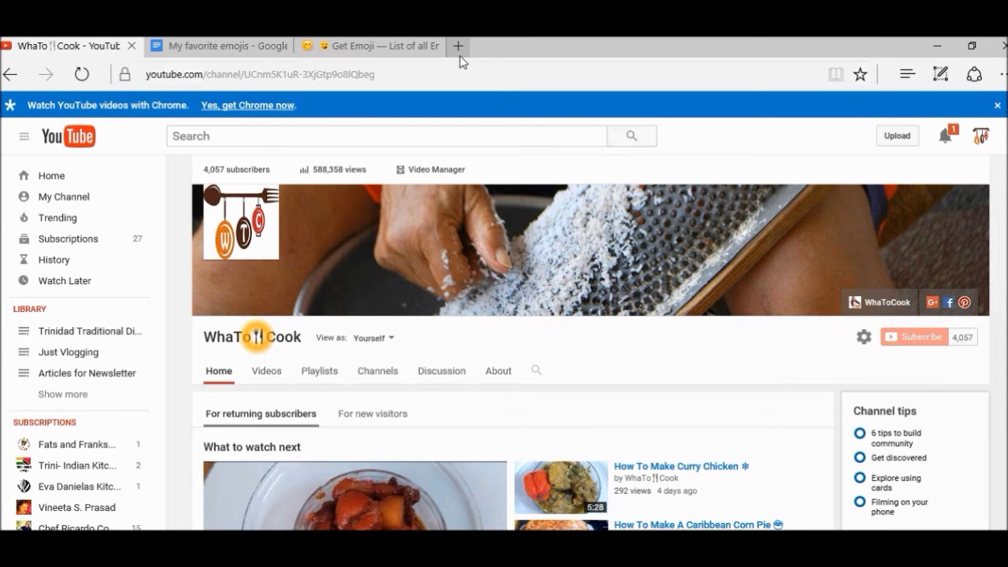
{"action": "left_click", "coordinate": [392, 49]}
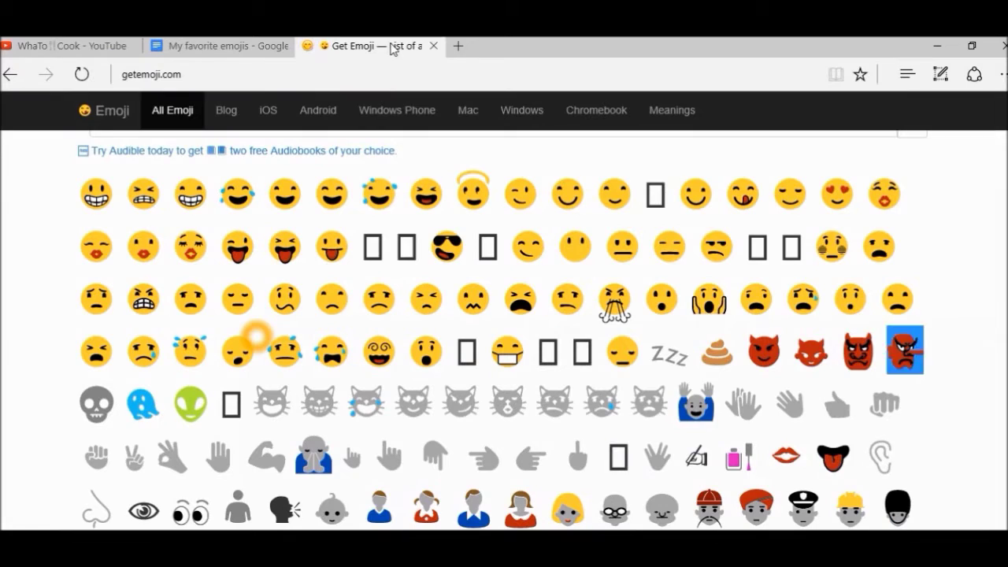
{"action": "scroll", "coordinate": [908, 223], "scroll_direction": "up", "scroll_amount": 1}
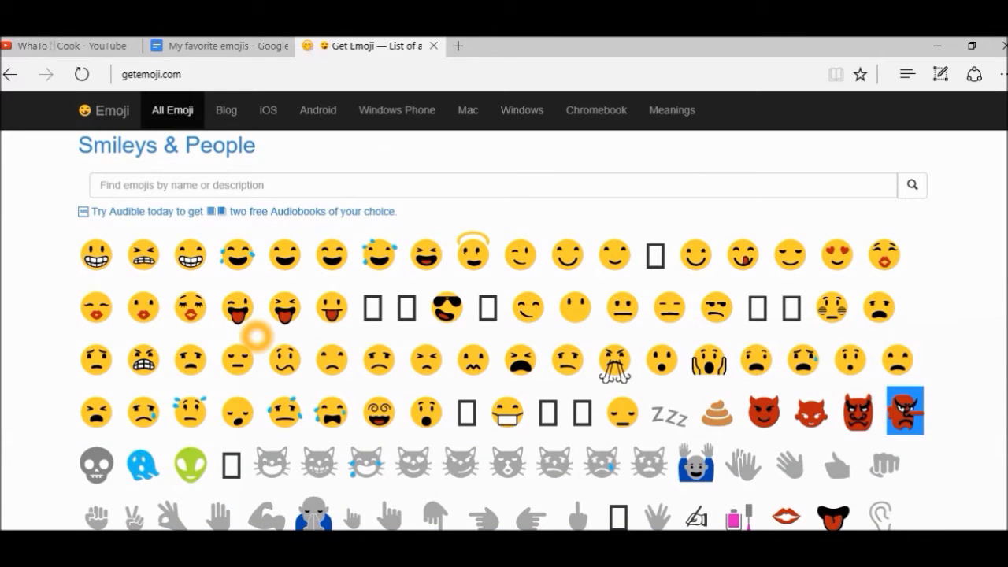
- Scroll past Smileys & People and skin tones down through Animals & Nature to Food & Drink
{"action": "scroll", "coordinate": [256, 336], "scroll_direction": "down", "scroll_amount": 1}
{"action": "scroll", "coordinate": [256, 336], "scroll_direction": "down", "scroll_amount": 3}
{"action": "scroll", "coordinate": [256, 337], "scroll_direction": "down", "scroll_amount": 2}
{"action": "scroll", "coordinate": [256, 336], "scroll_direction": "down", "scroll_amount": 2}
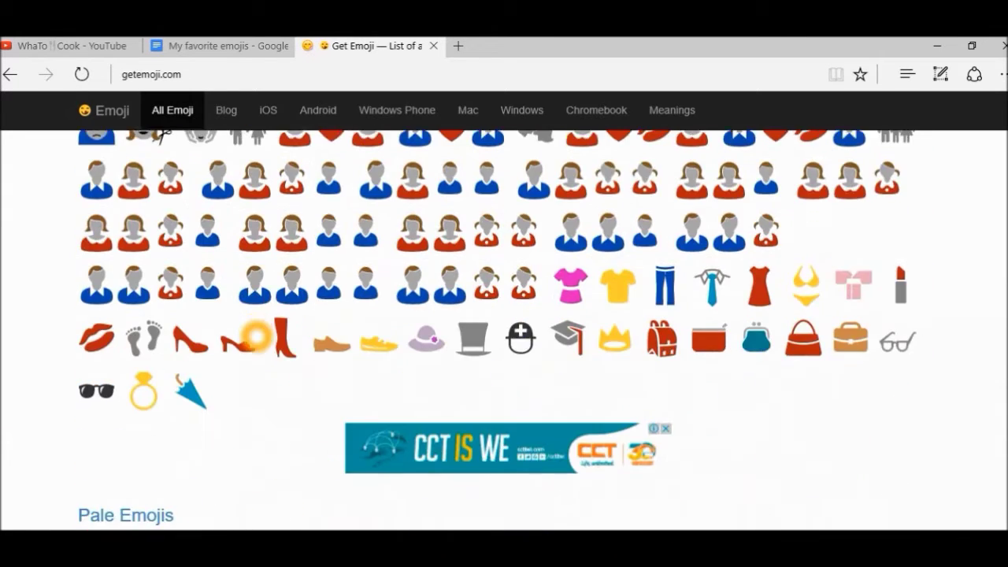
{"action": "scroll", "coordinate": [256, 336], "scroll_direction": "down", "scroll_amount": 2}
{"action": "scroll", "coordinate": [256, 336], "scroll_direction": "down", "scroll_amount": 2}
{"action": "scroll", "coordinate": [256, 336], "scroll_direction": "down", "scroll_amount": 1}
{"action": "scroll", "coordinate": [256, 336], "scroll_direction": "down", "scroll_amount": 2}
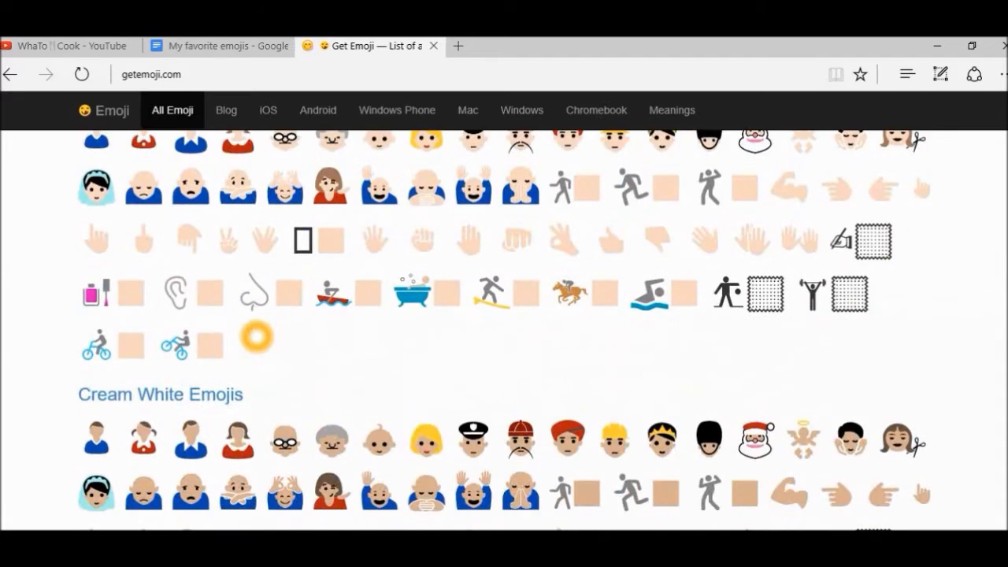
{"action": "scroll", "coordinate": [256, 336], "scroll_direction": "down", "scroll_amount": 1}
{"action": "scroll", "coordinate": [256, 337], "scroll_direction": "down", "scroll_amount": 6}
{"action": "scroll", "coordinate": [256, 336], "scroll_direction": "down", "scroll_amount": 2}
{"action": "scroll", "coordinate": [256, 337], "scroll_direction": "down", "scroll_amount": 1}
{"action": "scroll", "coordinate": [256, 336], "scroll_direction": "down", "scroll_amount": 4}
{"action": "scroll", "coordinate": [255, 336], "scroll_direction": "down", "scroll_amount": 3}
{"action": "scroll", "coordinate": [256, 336], "scroll_direction": "down", "scroll_amount": 2}
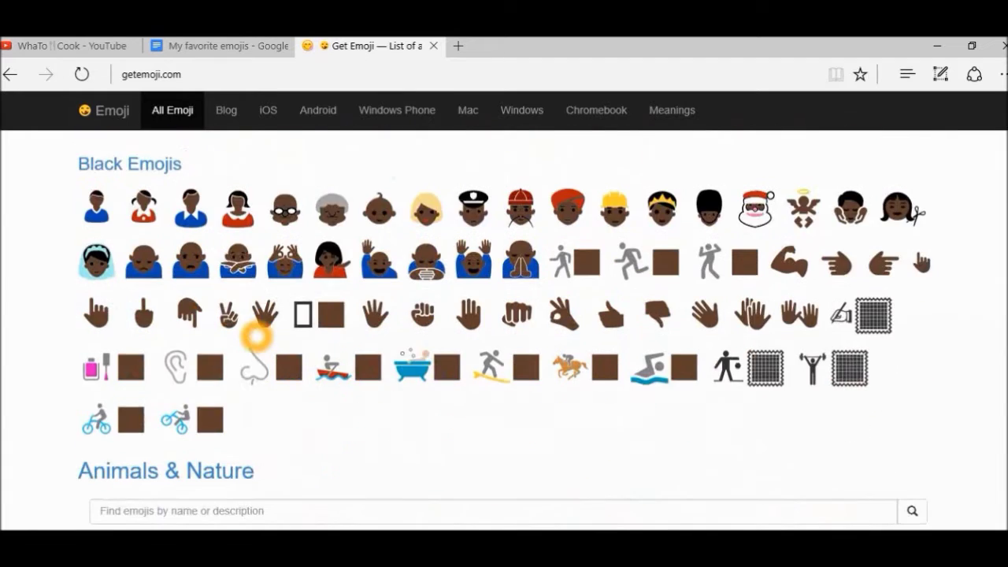
{"action": "scroll", "coordinate": [256, 336], "scroll_direction": "down", "scroll_amount": 2}
{"action": "scroll", "coordinate": [256, 336], "scroll_direction": "down", "scroll_amount": 1}
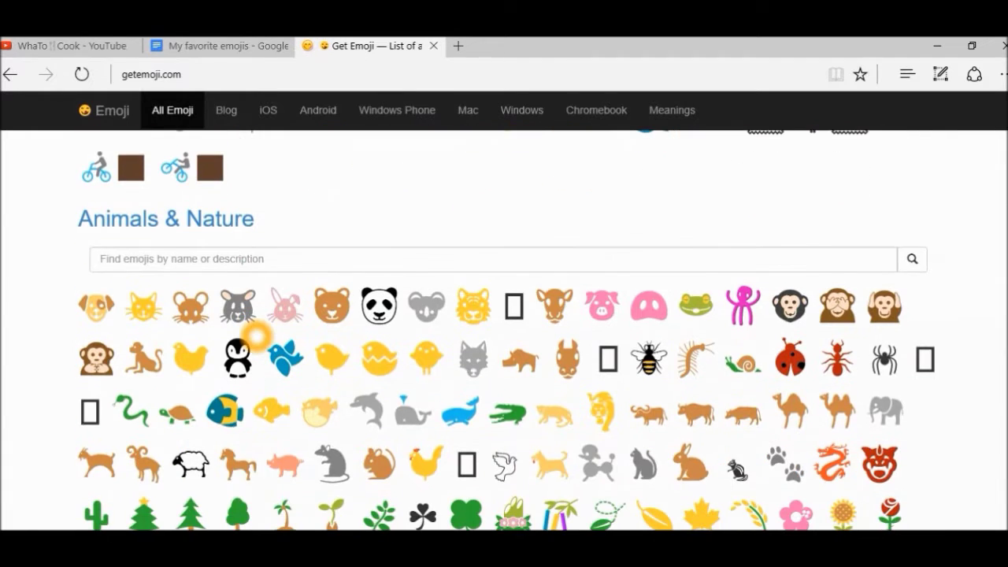
{"action": "scroll", "coordinate": [256, 336], "scroll_direction": "down", "scroll_amount": 1}
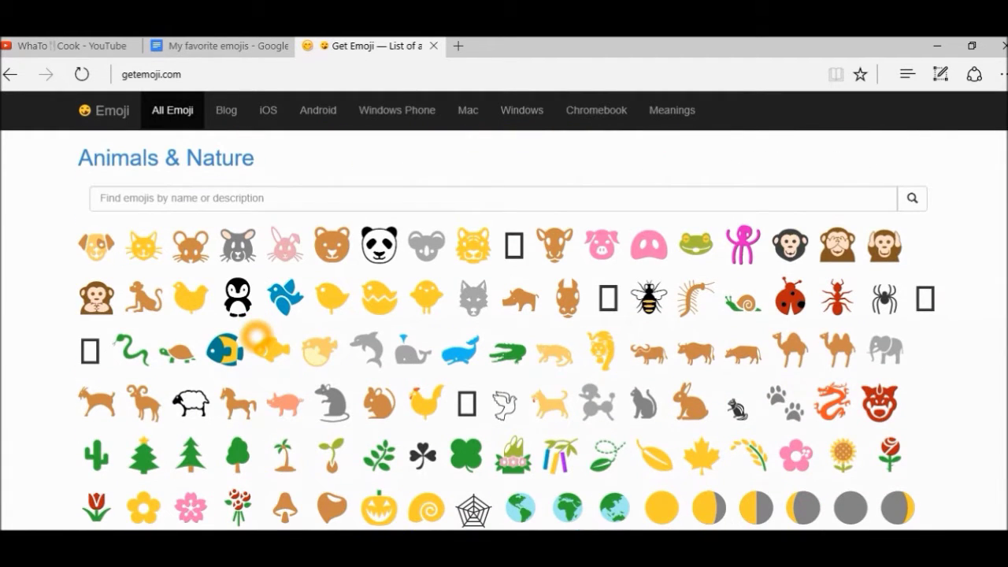
{"action": "scroll", "coordinate": [256, 336], "scroll_direction": "down", "scroll_amount": 1}
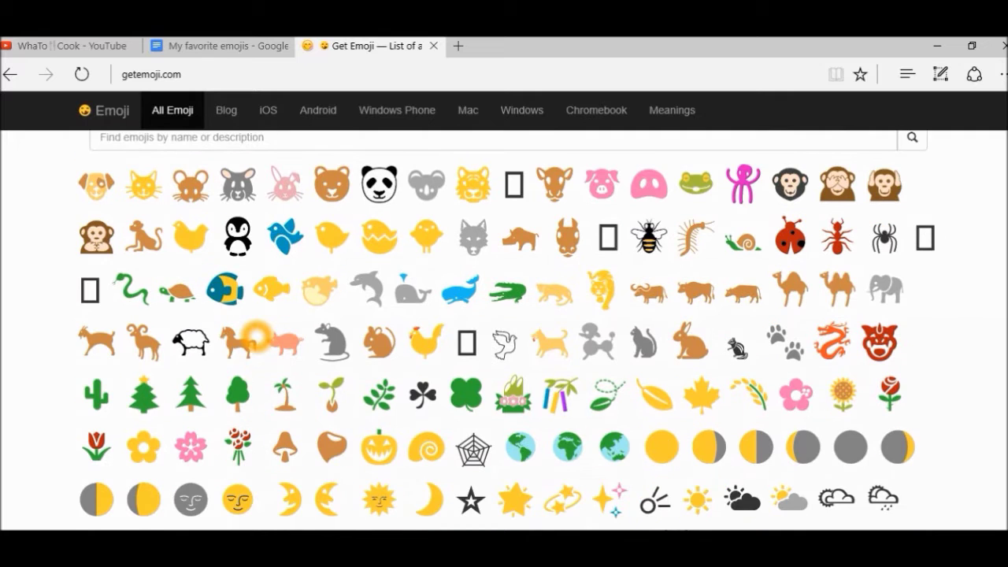
{"action": "scroll", "coordinate": [256, 336], "scroll_direction": "up", "scroll_amount": 2}
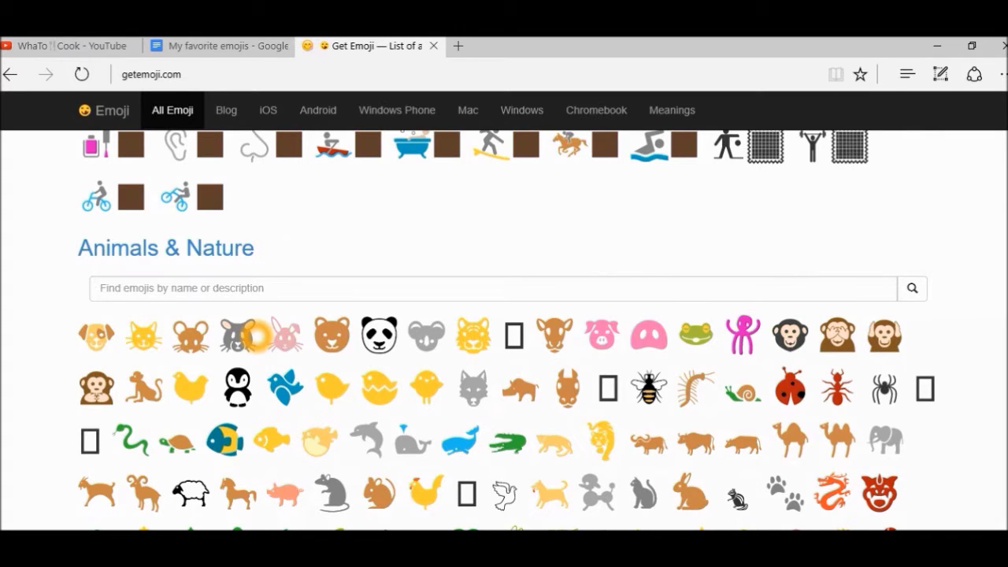
{"action": "scroll", "coordinate": [256, 335], "scroll_direction": "down", "scroll_amount": 1}
- Scroll down to the last rows of the emoji list where the red heart is
{"action": "scroll", "coordinate": [256, 335], "scroll_direction": "down", "scroll_amount": 2}
{"action": "scroll", "coordinate": [256, 335], "scroll_direction": "down", "scroll_amount": 2}
{"action": "scroll", "coordinate": [256, 337], "scroll_direction": "down", "scroll_amount": 1}
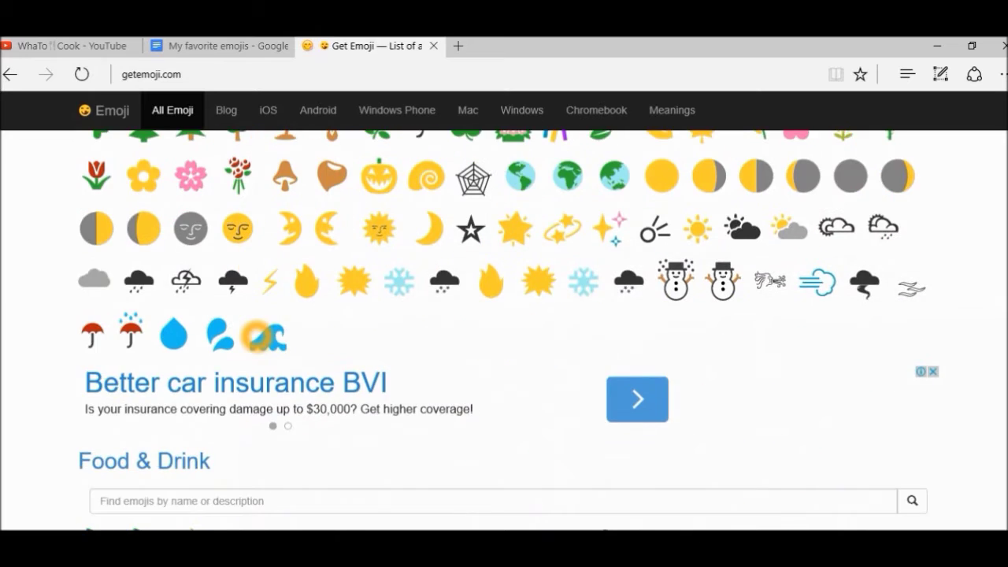
{"action": "scroll", "coordinate": [256, 335], "scroll_direction": "down", "scroll_amount": 2}
{"action": "scroll", "coordinate": [256, 335], "scroll_direction": "down", "scroll_amount": 2}
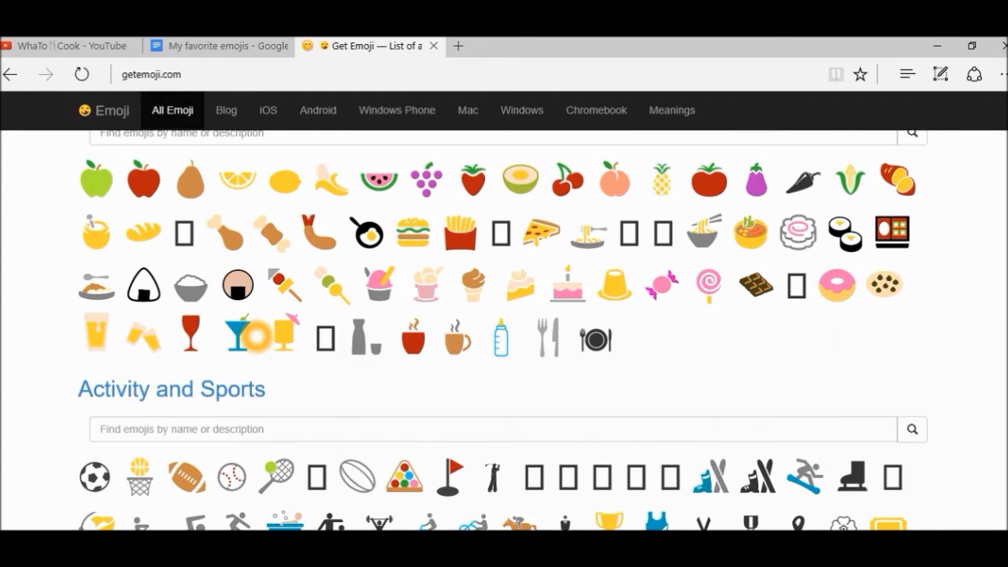
{"action": "scroll", "coordinate": [255, 335], "scroll_direction": "down", "scroll_amount": 1}
{"action": "scroll", "coordinate": [256, 335], "scroll_direction": "down", "scroll_amount": 2}
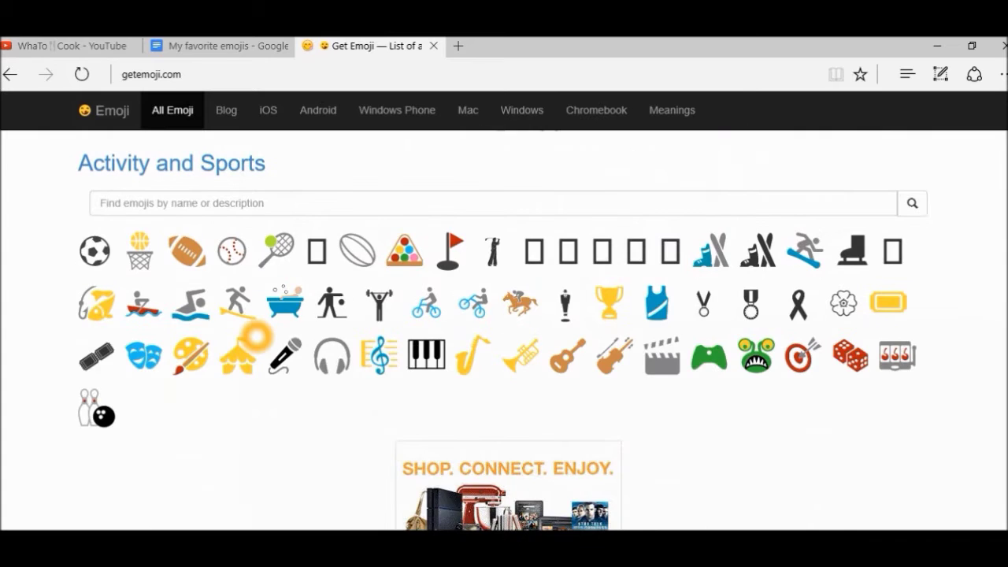
{"action": "scroll", "coordinate": [256, 335], "scroll_direction": "down", "scroll_amount": 2}
{"action": "scroll", "coordinate": [256, 336], "scroll_direction": "down", "scroll_amount": 2}
{"action": "scroll", "coordinate": [256, 337], "scroll_direction": "down", "scroll_amount": 2}
{"action": "scroll", "coordinate": [256, 334], "scroll_direction": "down", "scroll_amount": 2}
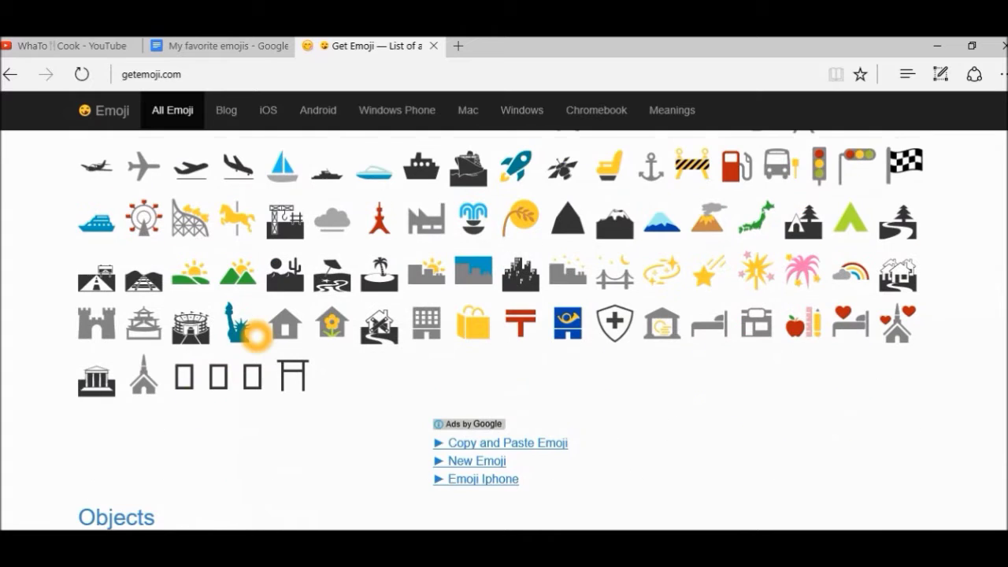
{"action": "scroll", "coordinate": [256, 337], "scroll_direction": "down", "scroll_amount": 1}
{"action": "scroll", "coordinate": [256, 337], "scroll_direction": "down", "scroll_amount": 2}
{"action": "scroll", "coordinate": [256, 337], "scroll_direction": "down", "scroll_amount": 2}
{"action": "scroll", "coordinate": [256, 337], "scroll_direction": "down", "scroll_amount": 1}
{"action": "scroll", "coordinate": [255, 337], "scroll_direction": "down", "scroll_amount": 2}
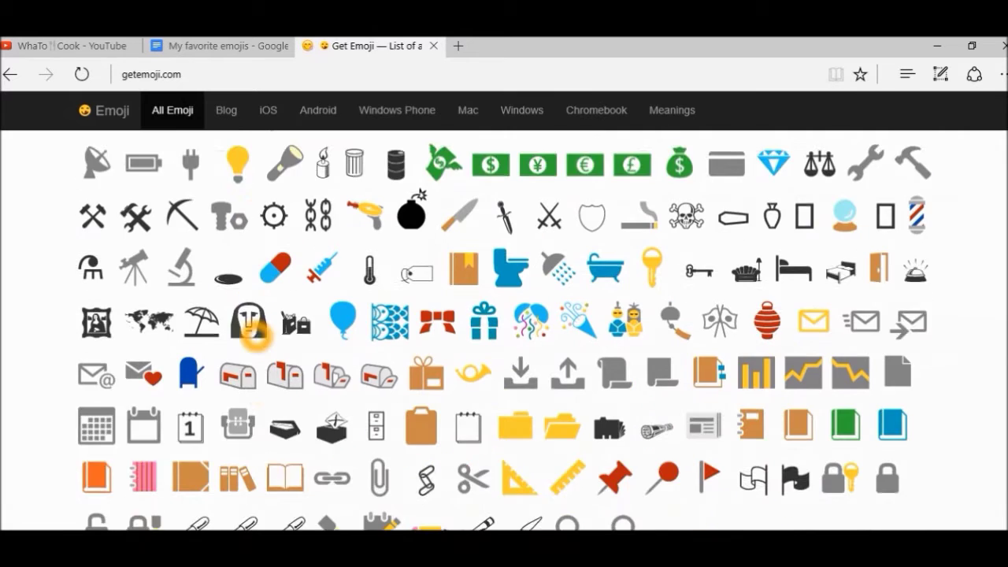
{"action": "scroll", "coordinate": [256, 337], "scroll_direction": "down", "scroll_amount": 1}
{"action": "scroll", "coordinate": [256, 337], "scroll_direction": "down", "scroll_amount": 1}
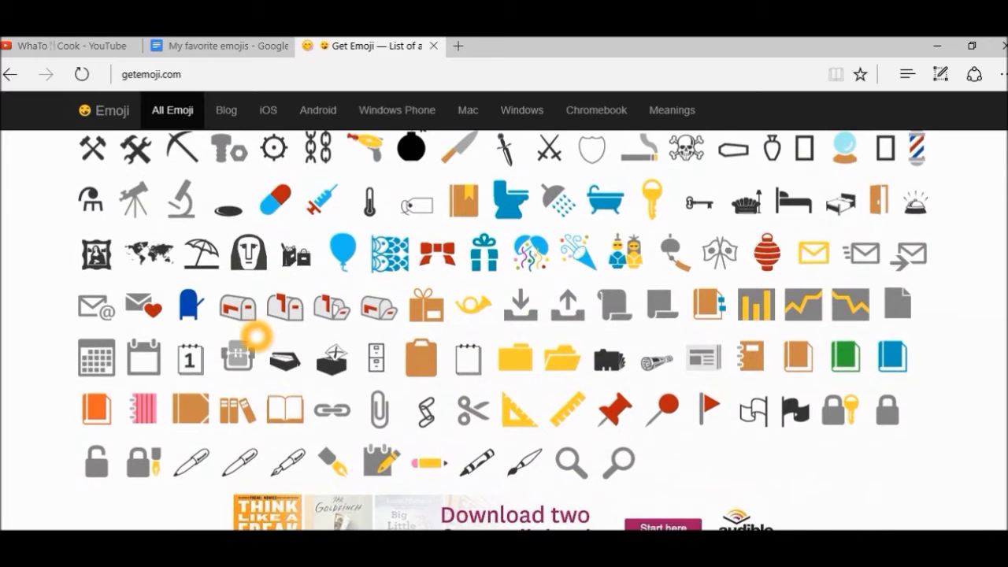
{"action": "scroll", "coordinate": [256, 337], "scroll_direction": "down", "scroll_amount": 3}
{"action": "scroll", "coordinate": [256, 337], "scroll_direction": "down", "scroll_amount": 2}
{"action": "scroll", "coordinate": [256, 337], "scroll_direction": "down", "scroll_amount": 1}
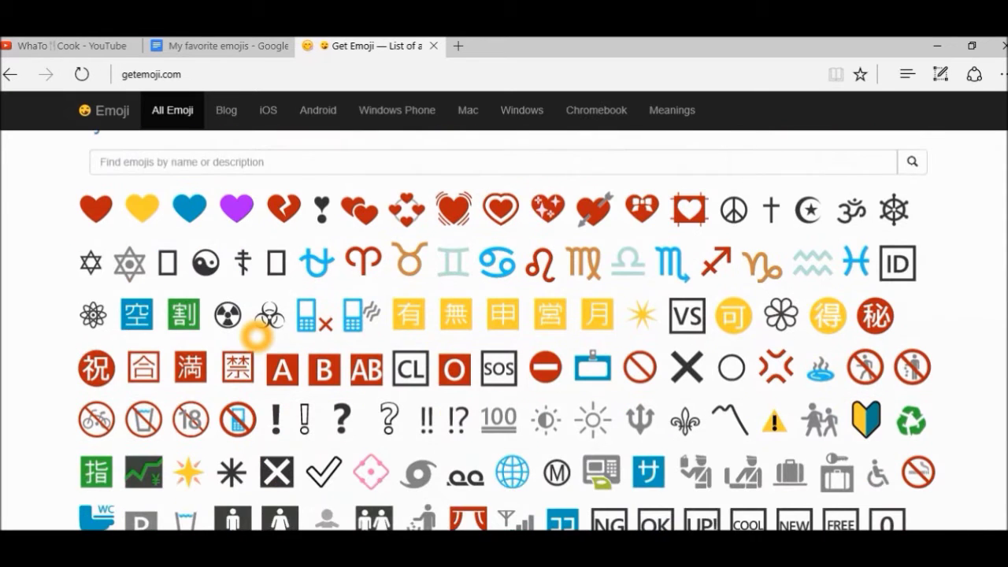
{"action": "scroll", "coordinate": [256, 337], "scroll_direction": "down", "scroll_amount": 1}
{"action": "scroll", "coordinate": [256, 337], "scroll_direction": "down", "scroll_amount": 1}
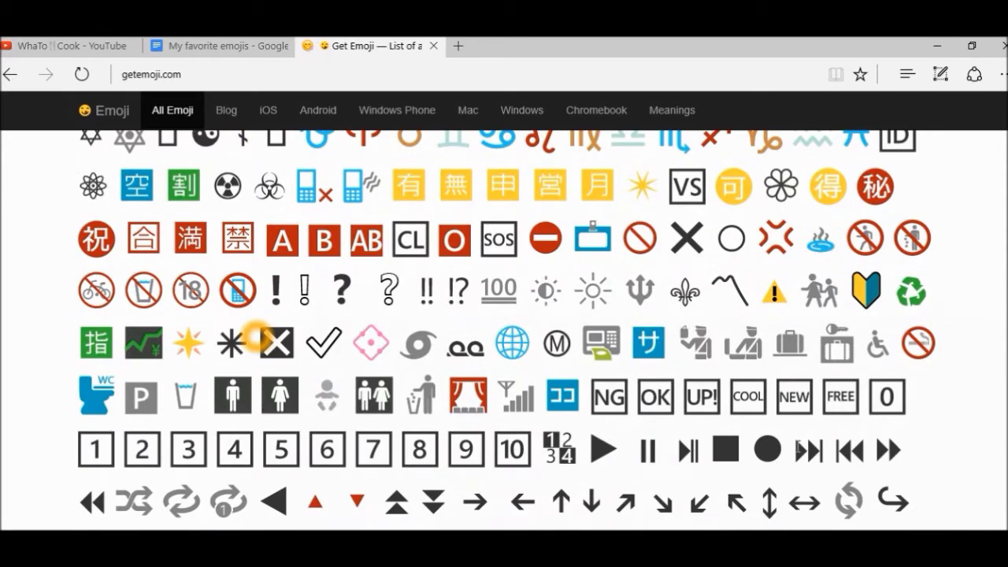
{"action": "scroll", "coordinate": [256, 338], "scroll_direction": "down", "scroll_amount": 1}
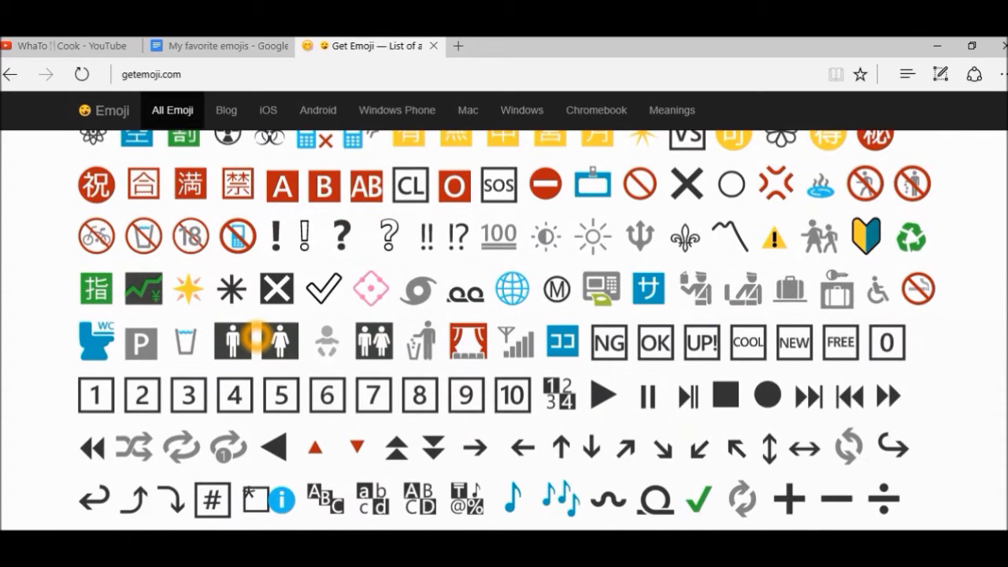
{"action": "scroll", "coordinate": [256, 337], "scroll_direction": "down", "scroll_amount": 10}
{"action": "scroll", "coordinate": [256, 337], "scroll_direction": "down", "scroll_amount": 2}
{"action": "scroll", "coordinate": [256, 337], "scroll_direction": "down", "scroll_amount": 5}
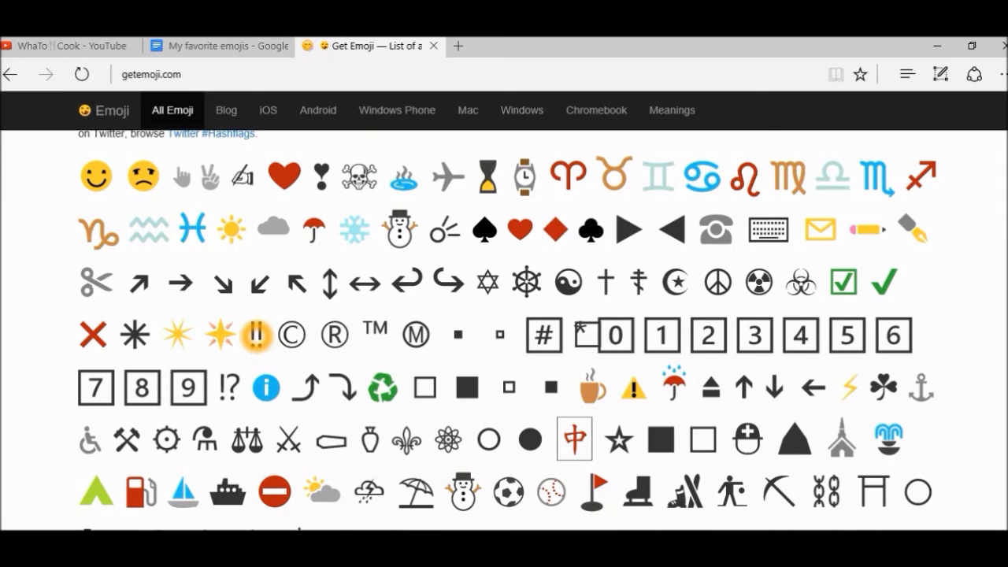
{"action": "scroll", "coordinate": [256, 334], "scroll_direction": "down", "scroll_amount": 1}
{"action": "scroll", "coordinate": [256, 335], "scroll_direction": "down", "scroll_amount": 10}
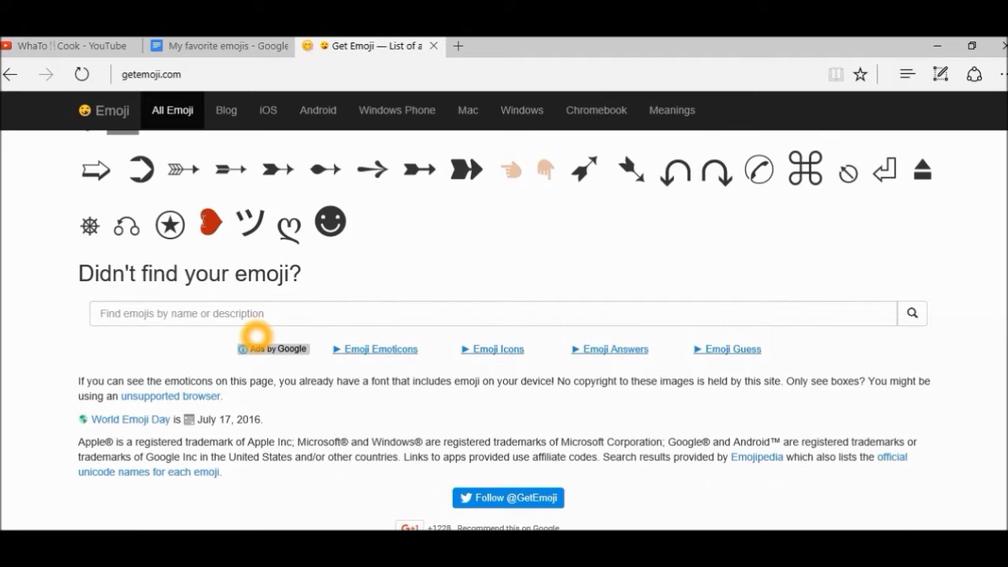
- Copy the red heart emoji to the clipboard
{"action": "double_click", "coordinate": [206, 222]}
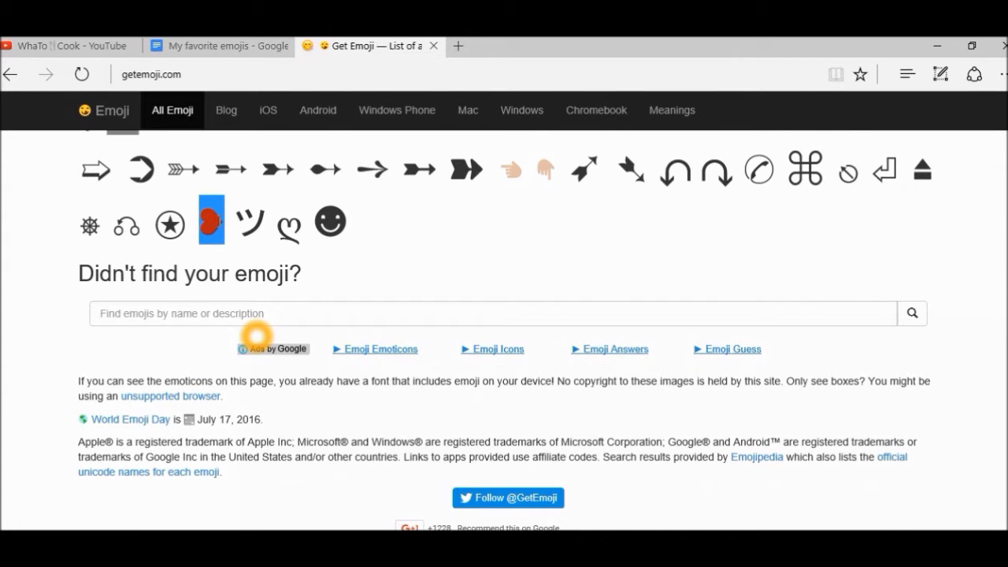
{"action": "right_click", "coordinate": [220, 226]}
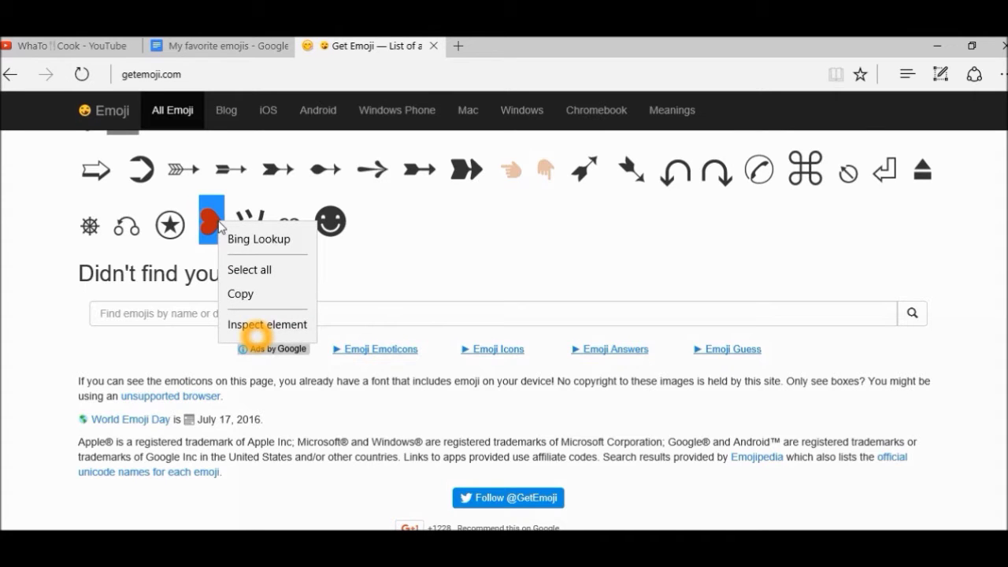
{"action": "left_click", "coordinate": [233, 293]}
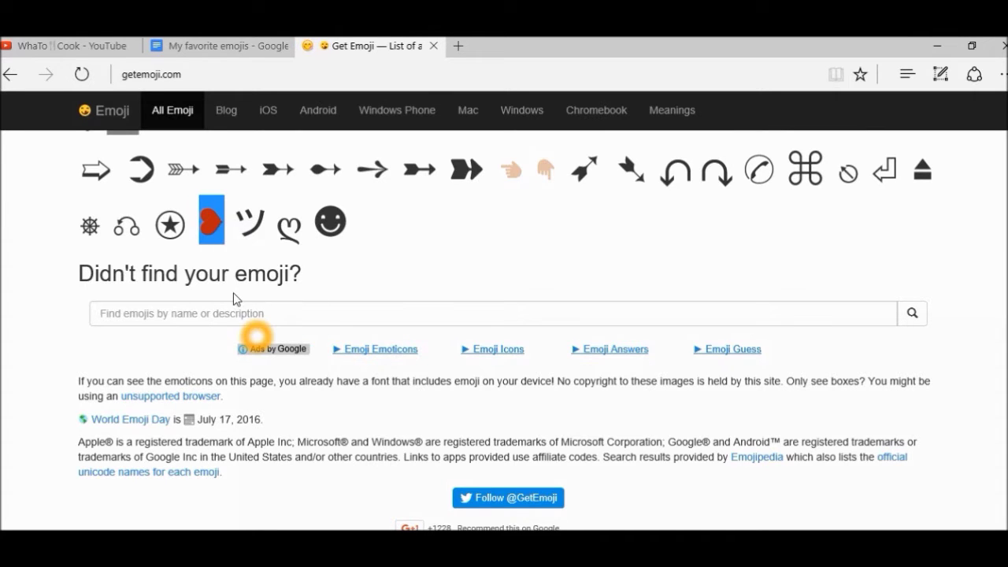
{"action": "scroll", "coordinate": [234, 299], "scroll_direction": "up", "scroll_amount": 2}
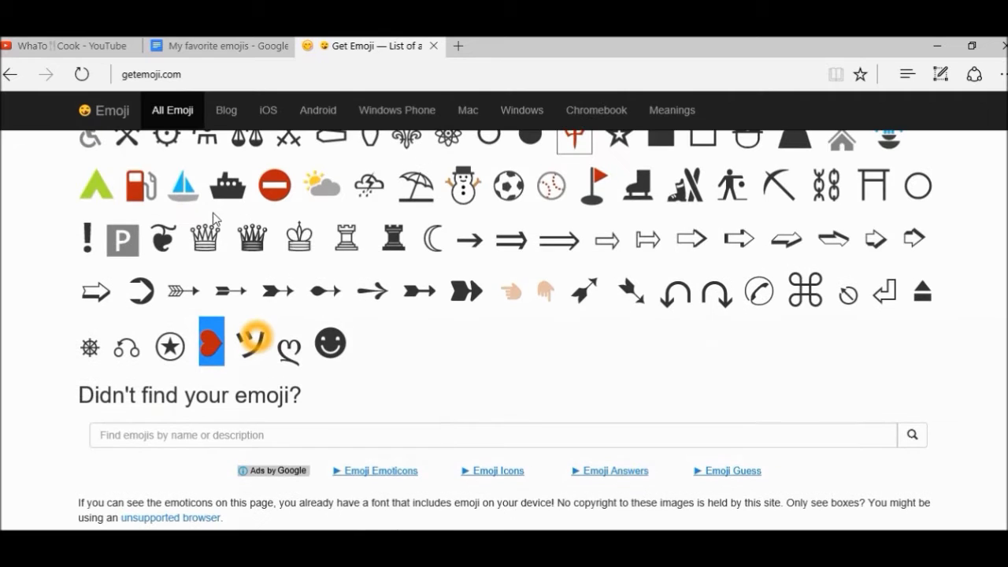
{"action": "left_click", "coordinate": [85, 48]}
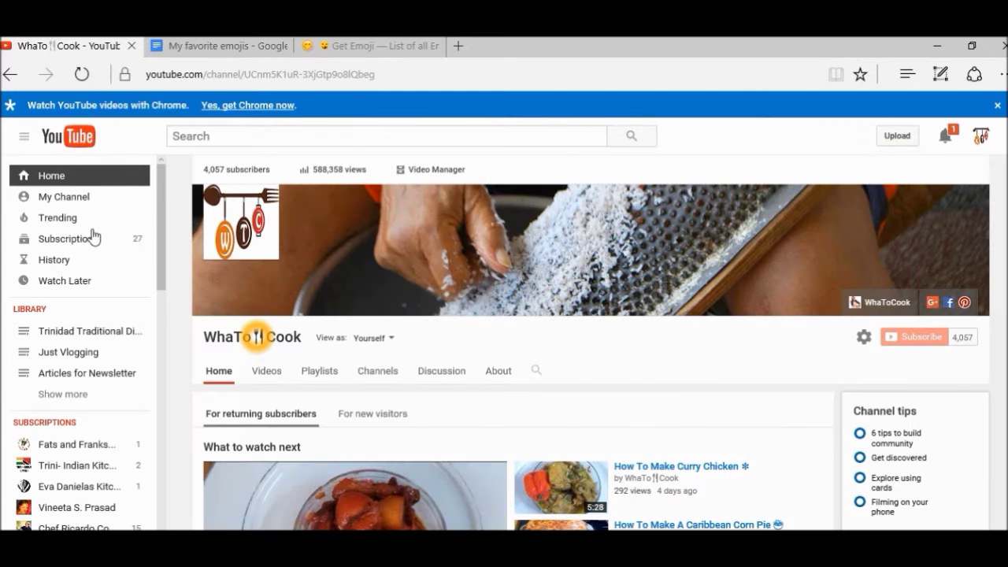
- From Video Manager, edit the 'How To Make Coconut Sugar Cake' video
{"action": "left_click", "coordinate": [423, 173]}
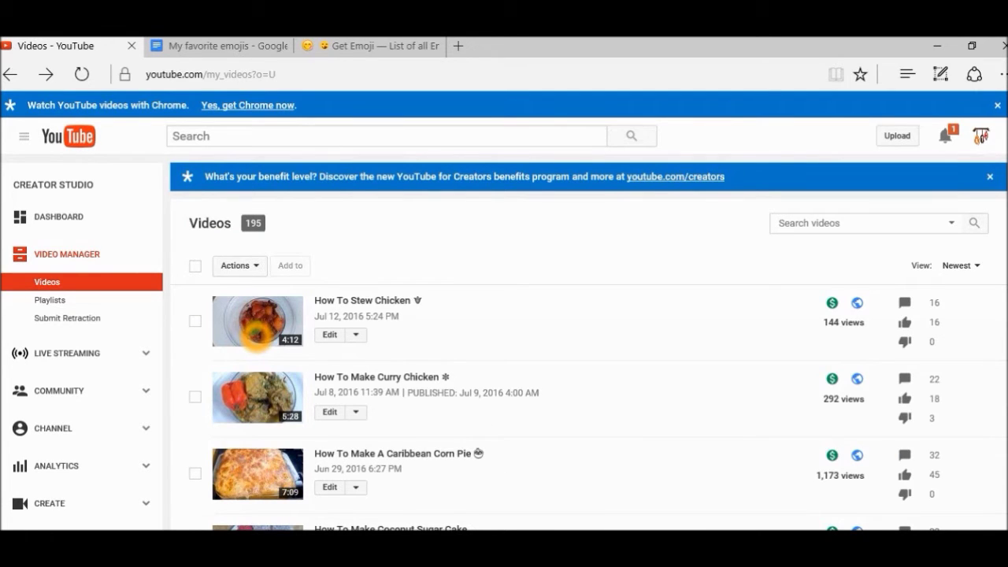
{"action": "left_click", "coordinate": [253, 335]}
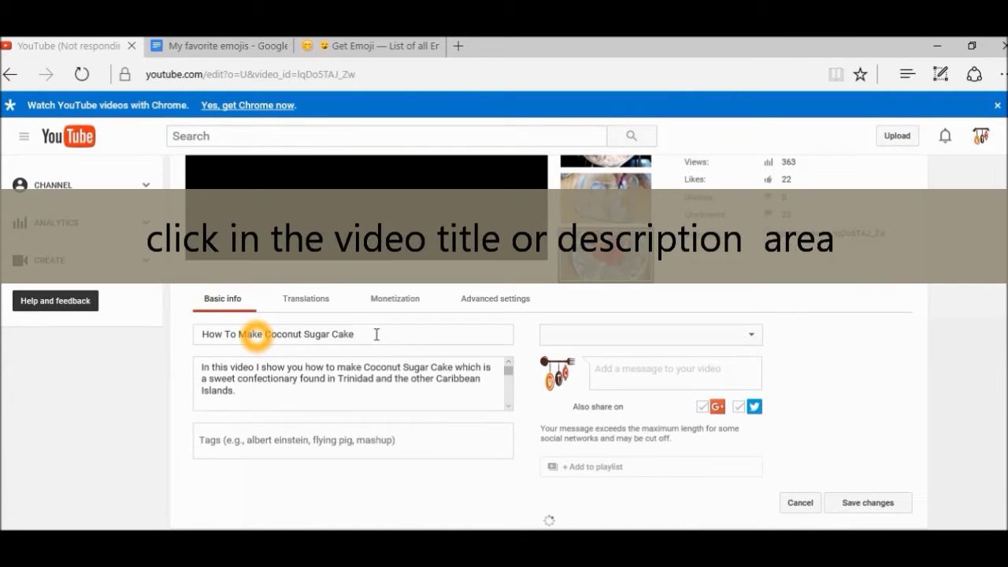
- Paste the copied heart emoji at the end of the Coconut Sugar Cake video title
{"action": "left_click", "coordinate": [374, 334]}
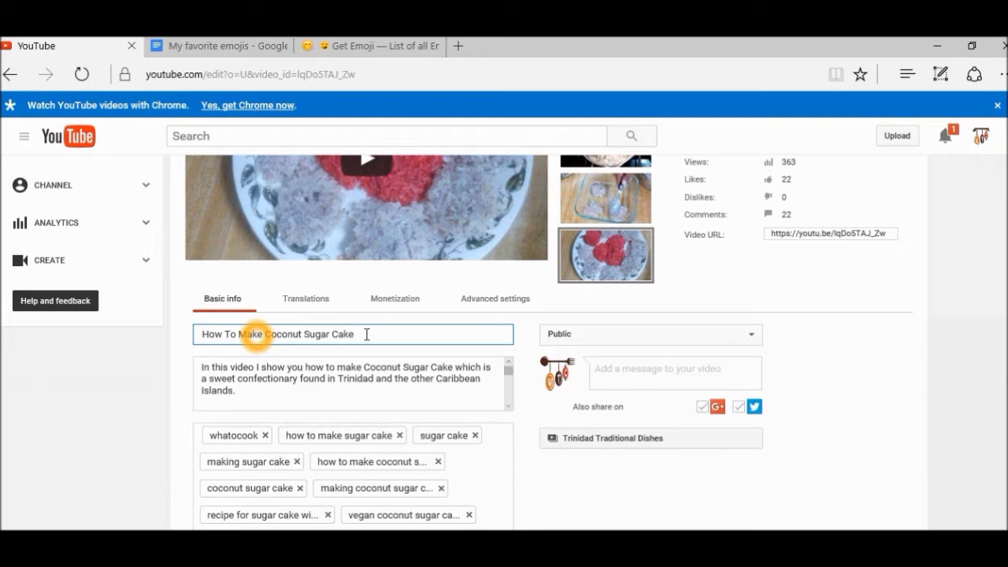
{"action": "right_click", "coordinate": [365, 339]}
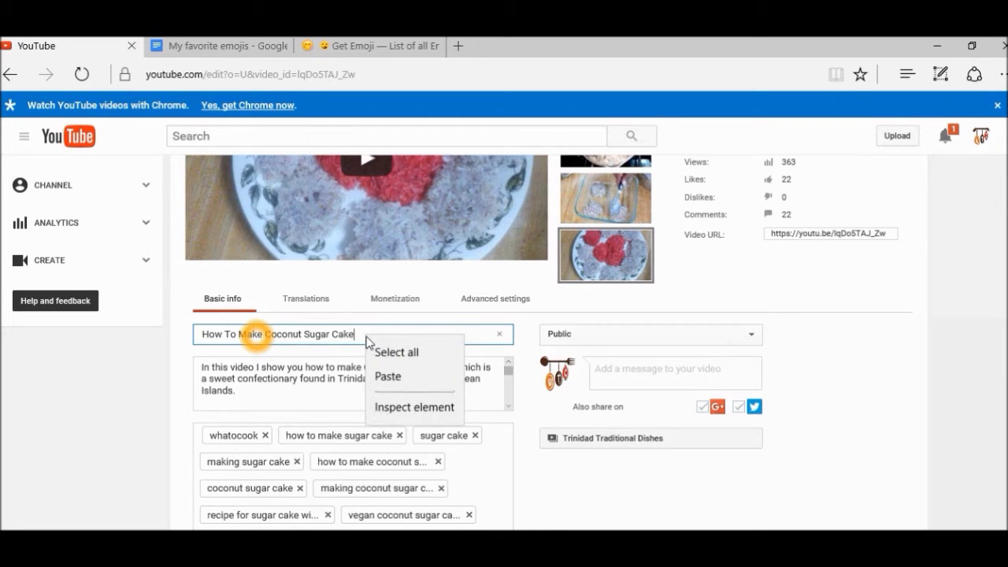
{"action": "left_click", "coordinate": [382, 377]}
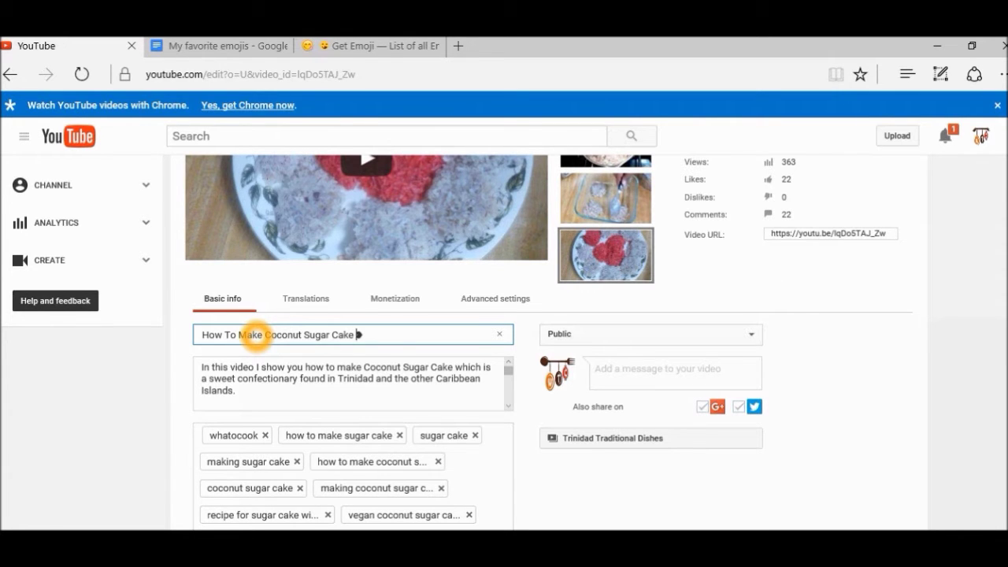
{"action": "scroll", "coordinate": [256, 335], "scroll_direction": "up", "scroll_amount": 1}
{"action": "scroll", "coordinate": [256, 337], "scroll_direction": "up", "scroll_amount": 3}
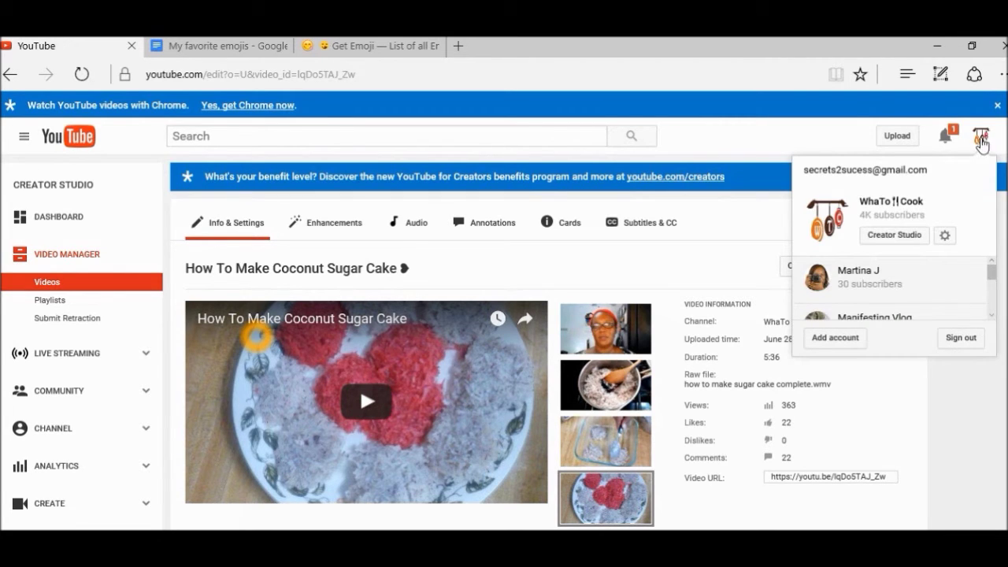
- Go to account settings, leaving the video edit page without saving changes
{"action": "left_click", "coordinate": [945, 236]}
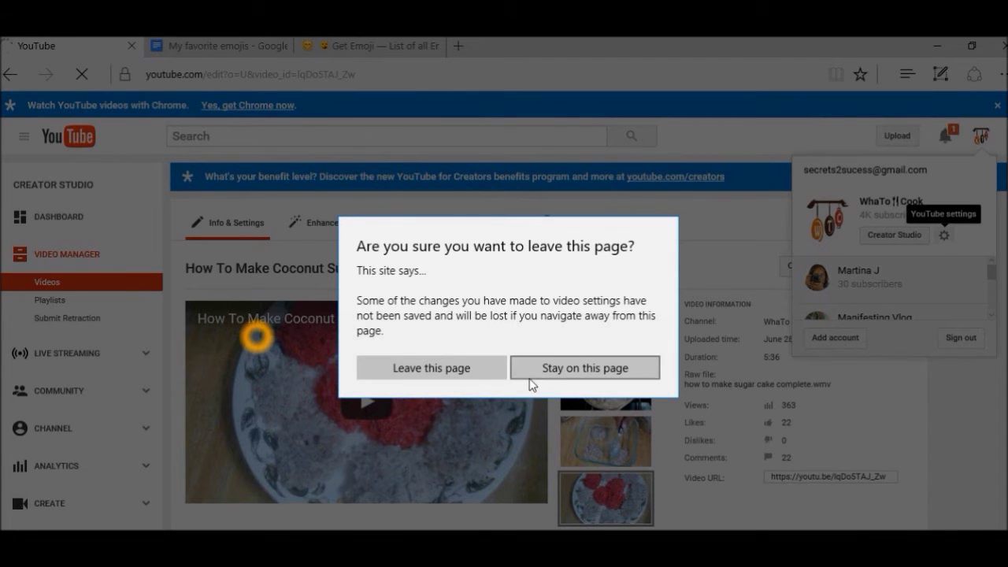
{"action": "left_click", "coordinate": [475, 365]}
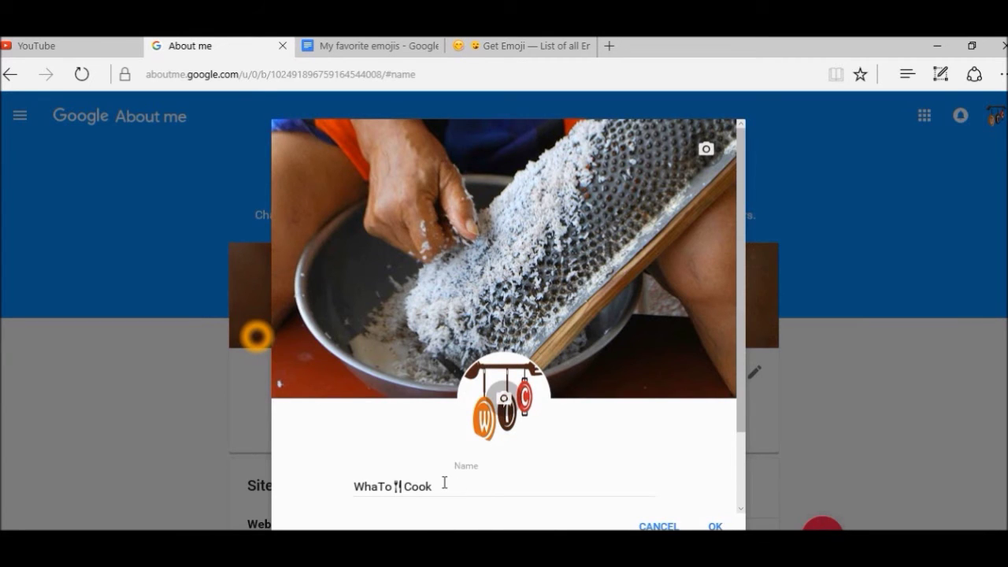
- Paste the heart emoji after the WhaTo🍴Cook name in About me and save it
{"action": "left_click", "coordinate": [436, 483]}
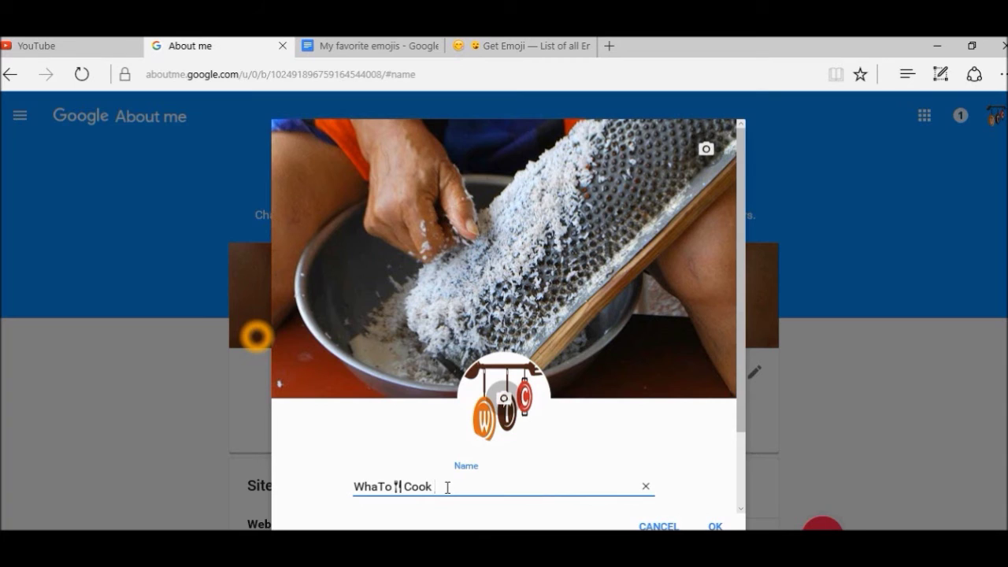
{"action": "right_click", "coordinate": [448, 487]}
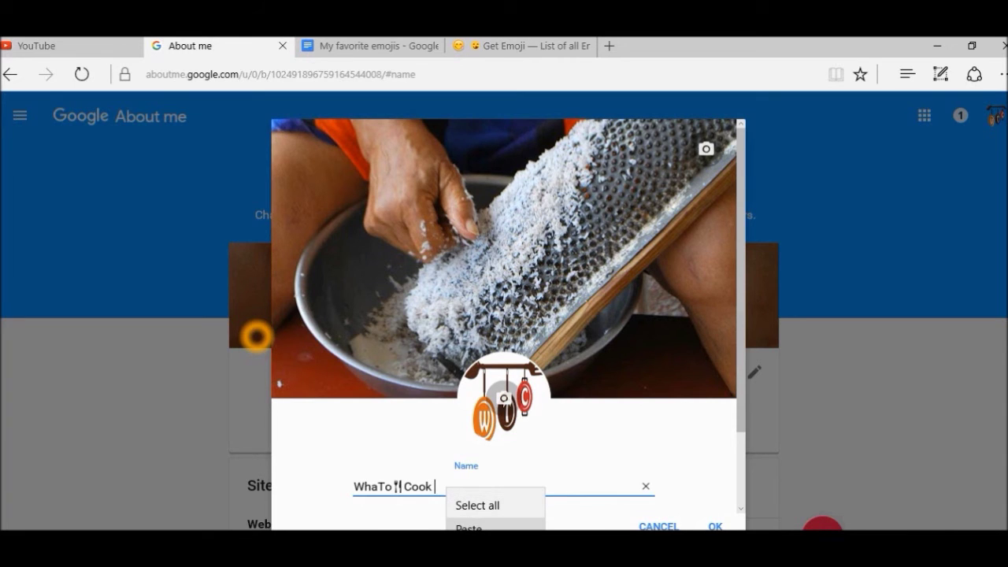
{"action": "left_click", "coordinate": [460, 526]}
{"action": "key", "text": "ctrl+v"}
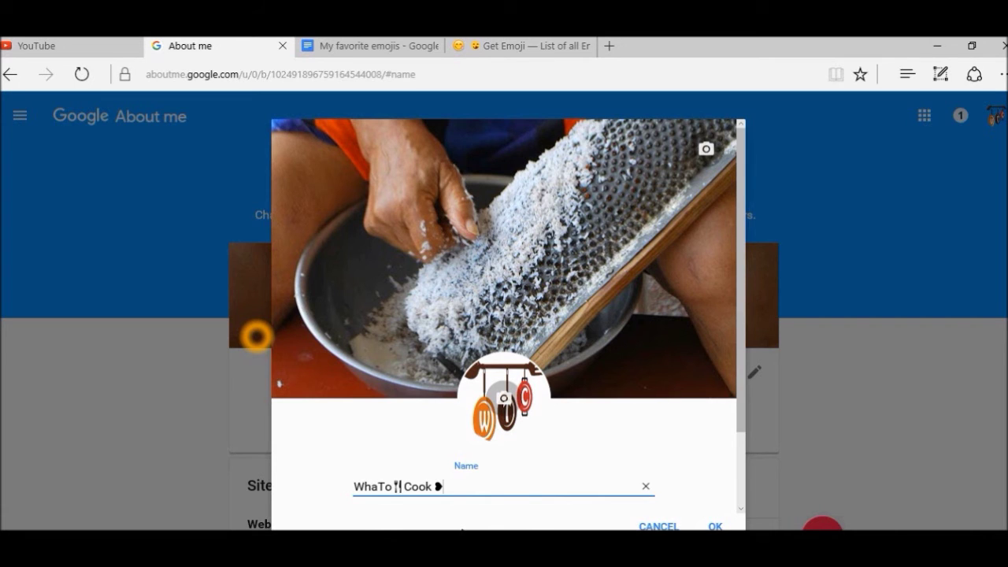
{"action": "key", "text": "Return"}
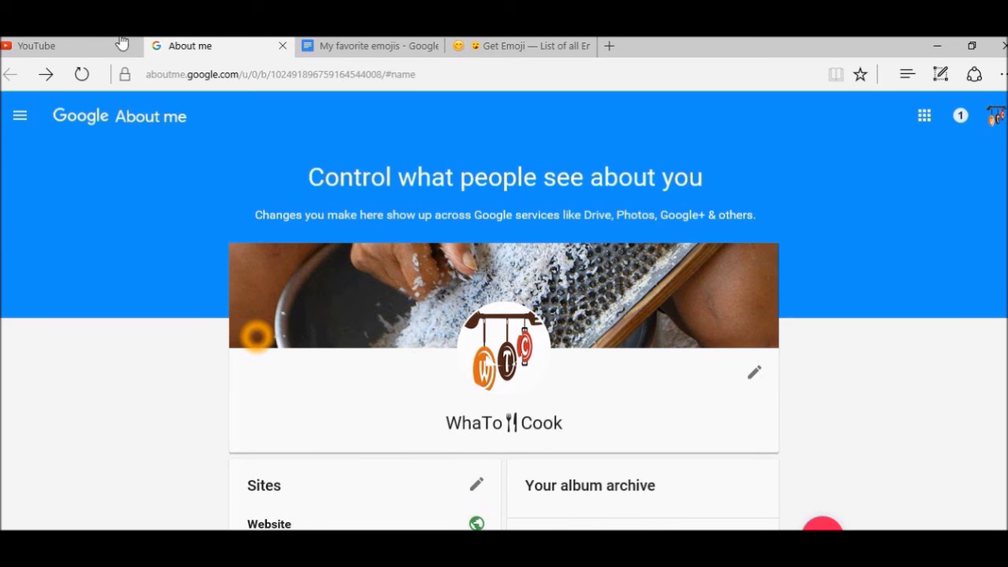
{"action": "left_click", "coordinate": [93, 44]}
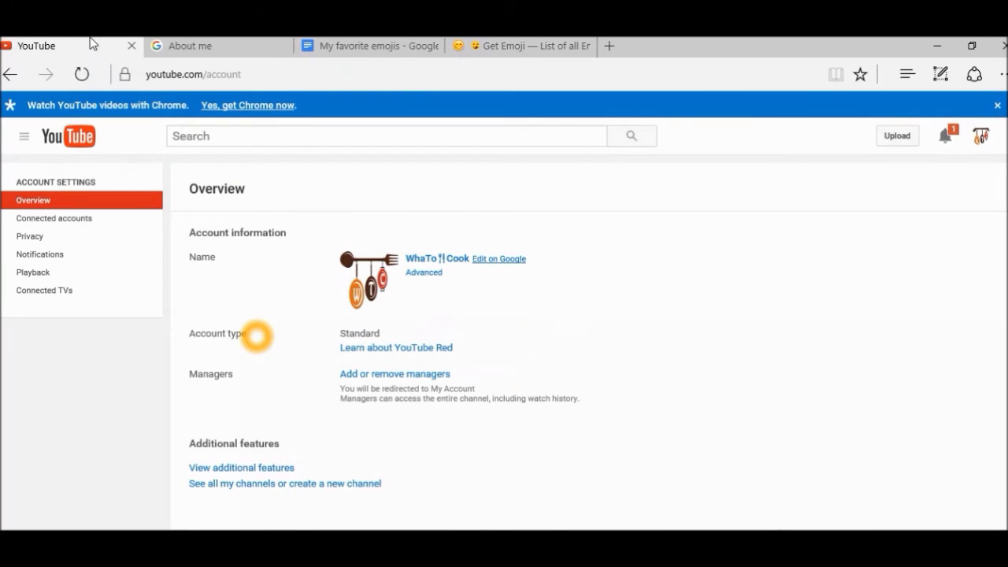
- Open Creator Studio for the WhaTo🍴Cook channel from the account menu
{"action": "left_click", "coordinate": [981, 139]}
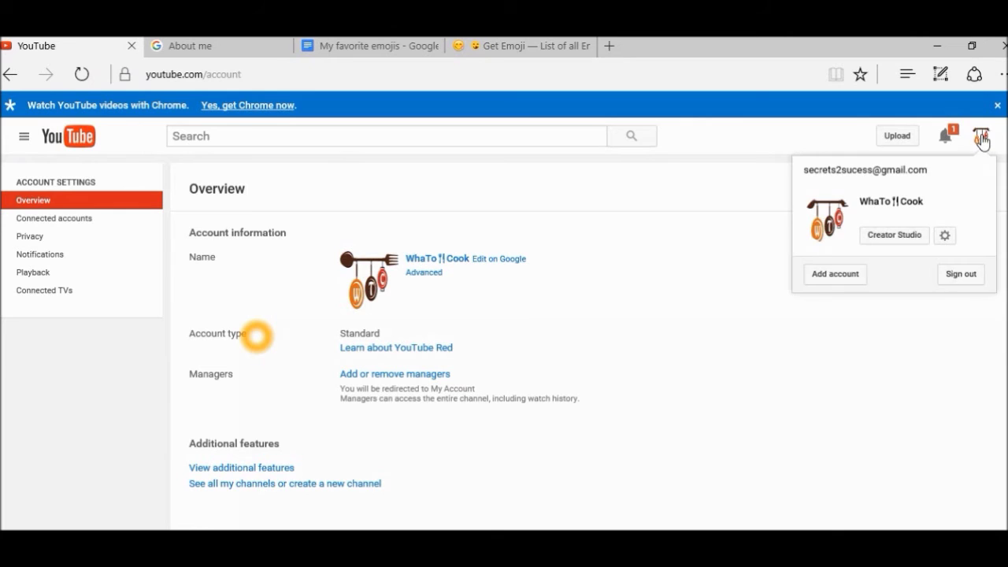
{"action": "left_click", "coordinate": [908, 241]}
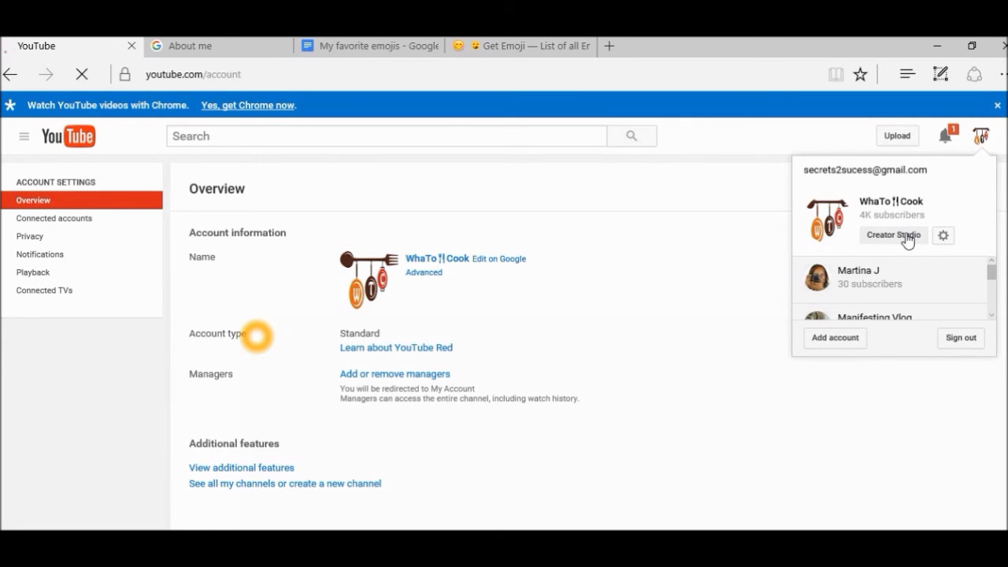